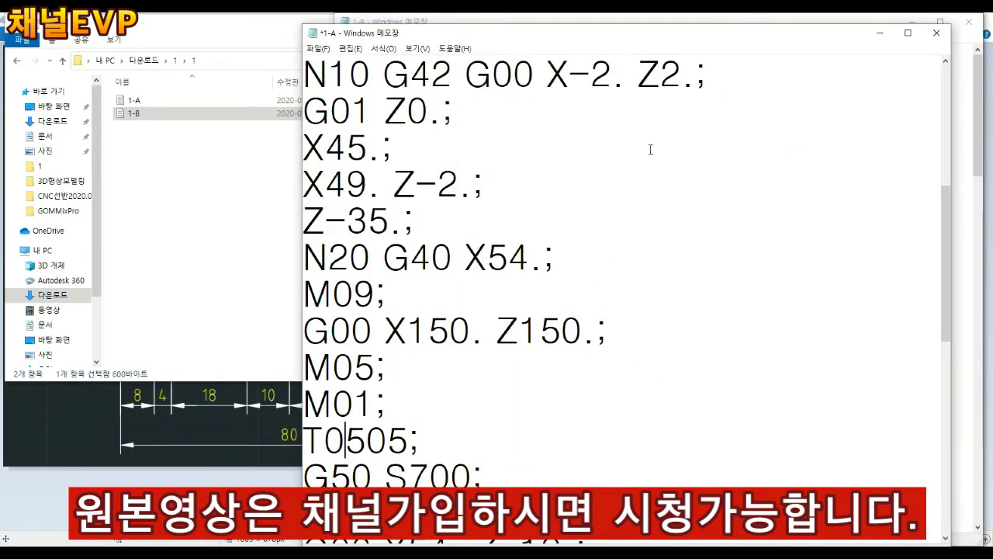
Step through the lines of the 1-A program in Notepad.
{"action": "key", "text": "Up"}
{"action": "key", "text": "Up"}
Read the 1-B and 1-A listings, from the program number and mm/min line to the later tool blocks.
{"action": "key", "text": "Down"}
{"action": "key", "text": "Down"}
{"action": "key", "text": "Down"}
{"action": "scroll", "coordinate": [650, 149], "scroll_direction": "down", "scroll_amount": 1}
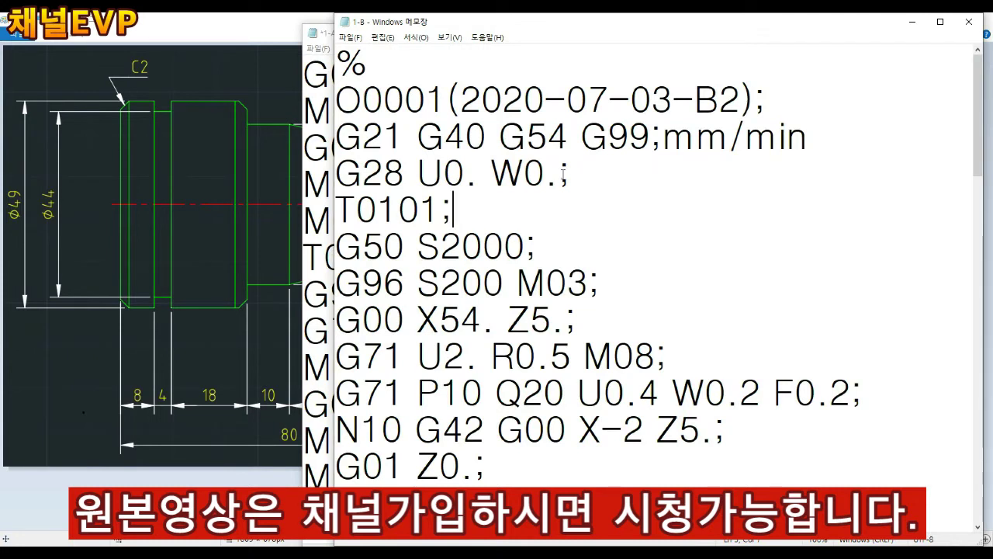
{"action": "left_click", "coordinate": [371, 113]}
{"action": "key", "text": "Right"}
{"action": "key", "text": "Right"}
{"action": "key", "text": "Right"}
{"action": "key", "text": "Right"}
{"action": "key", "text": "Right"}
{"action": "key", "text": "Right"}
{"action": "key", "text": "Right"}
{"action": "key", "text": "Right"}
{"action": "key", "text": "Right"}
{"action": "key", "text": "Right"}
{"action": "key", "text": "Down"}
{"action": "key", "text": "Down"}
{"action": "key", "text": "Down"}
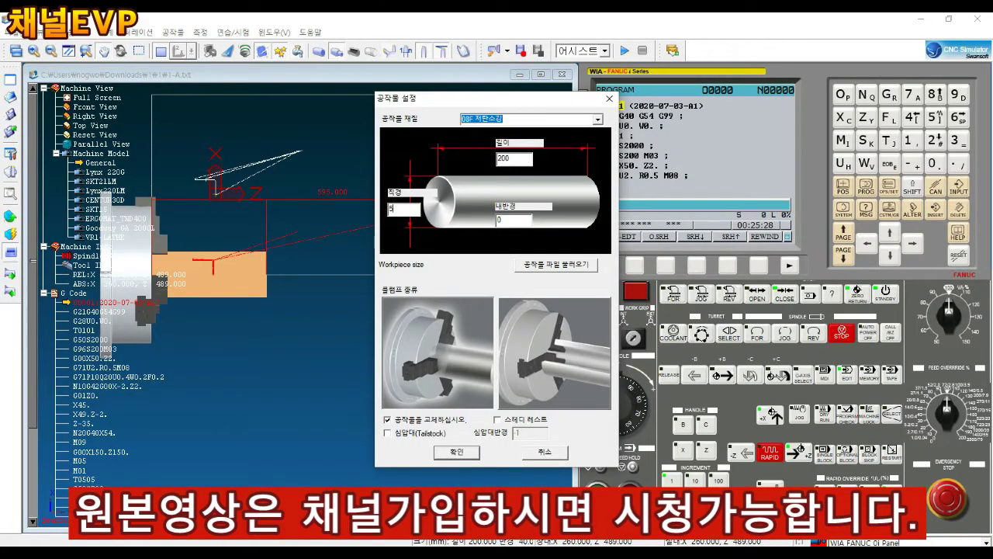
Set the workpiece stock length to 83 mm.
{"action": "double_click", "coordinate": [517, 159]}
{"action": "type", "text": "83"}
{"action": "left_click", "coordinate": [458, 455]}
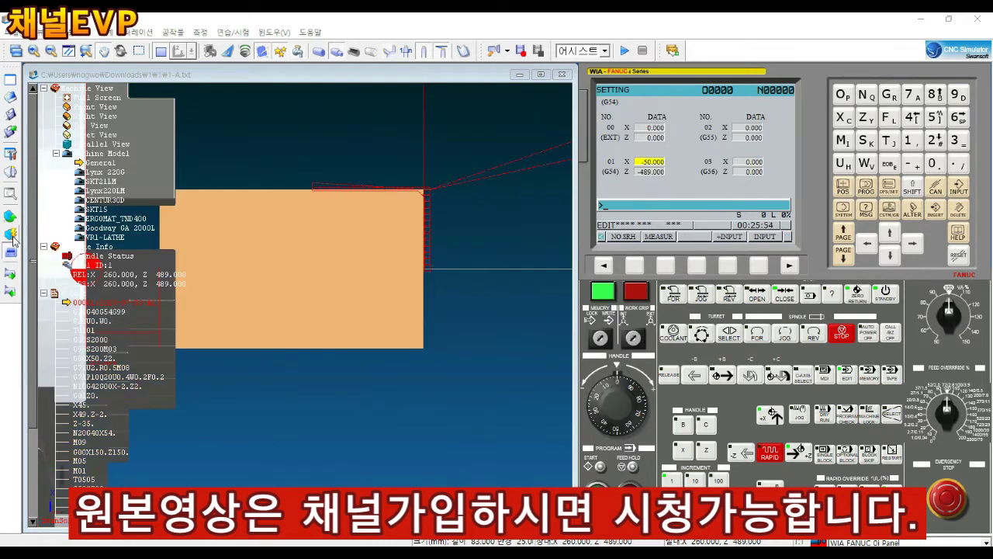
Touch off the current tool, enter its X50. measurement, and mount the grooving tool in station 5.
{"action": "left_click", "coordinate": [11, 235]}
{"action": "left_click", "coordinate": [66, 259]}
{"action": "left_click", "coordinate": [481, 339]}
{"action": "left_click", "coordinate": [845, 116]}
{"action": "left_click", "coordinate": [936, 117]}
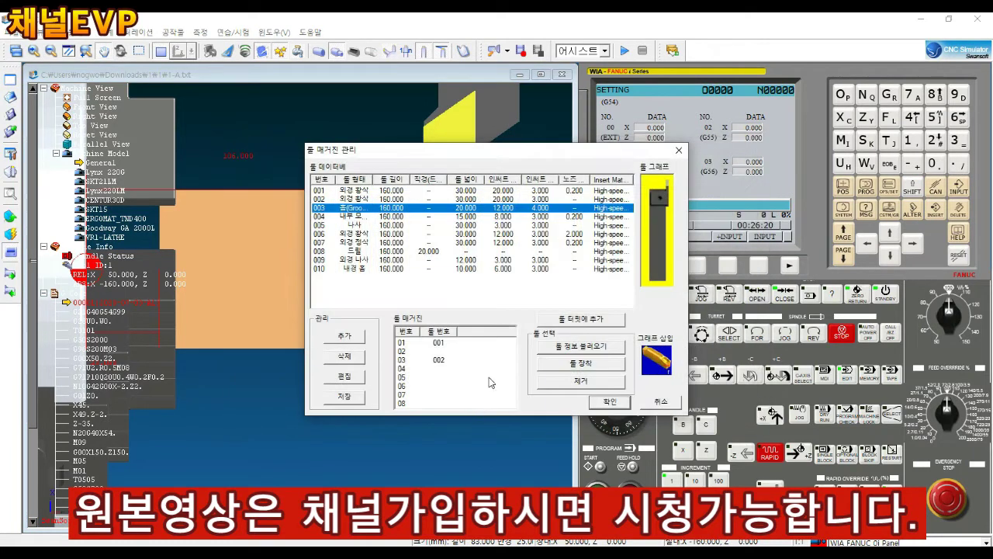
{"action": "left_click", "coordinate": [607, 321]}
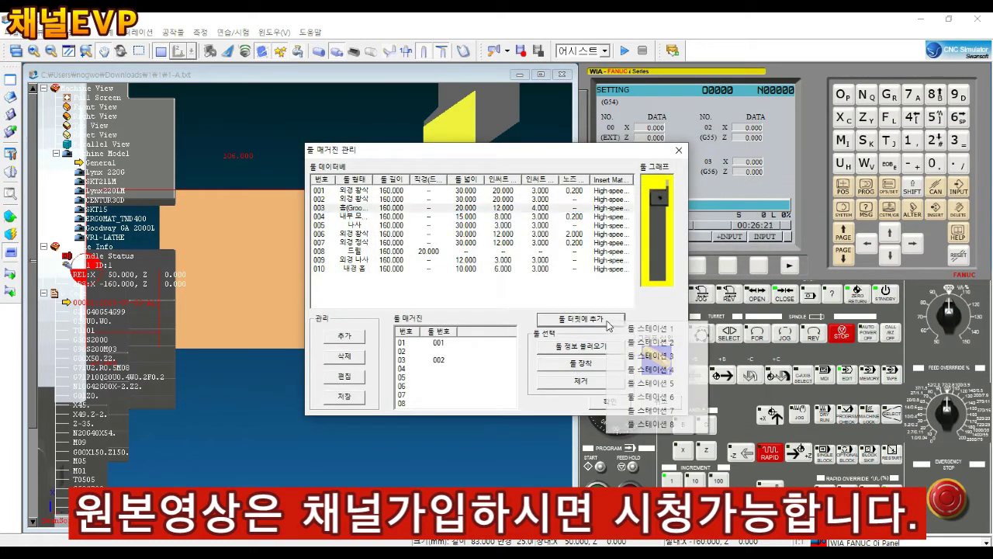
{"action": "left_click", "coordinate": [672, 384]}
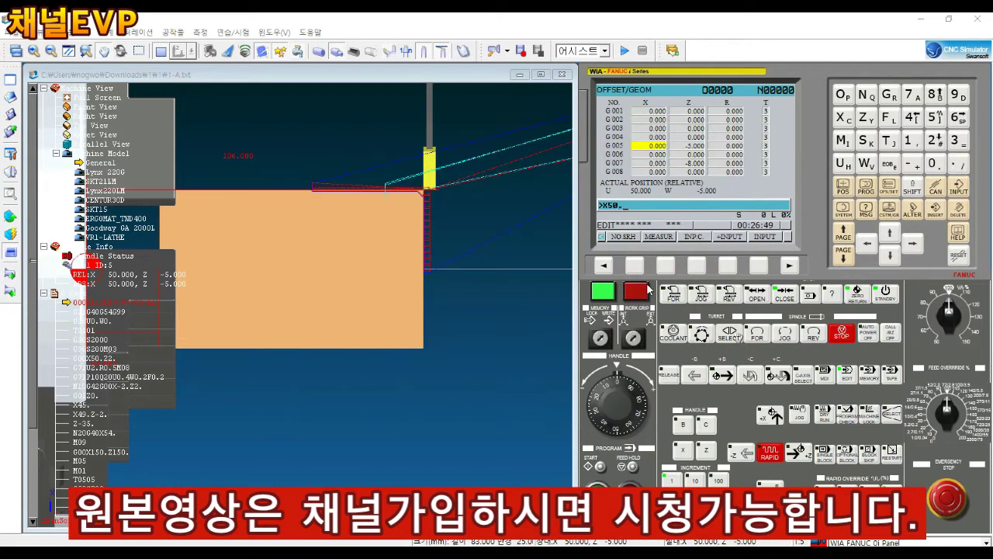
Store a Z0 measurement in tool 5's offset.
{"action": "left_click", "coordinate": [868, 116]}
{"action": "left_click", "coordinate": [930, 166]}
{"action": "left_click", "coordinate": [667, 267]}
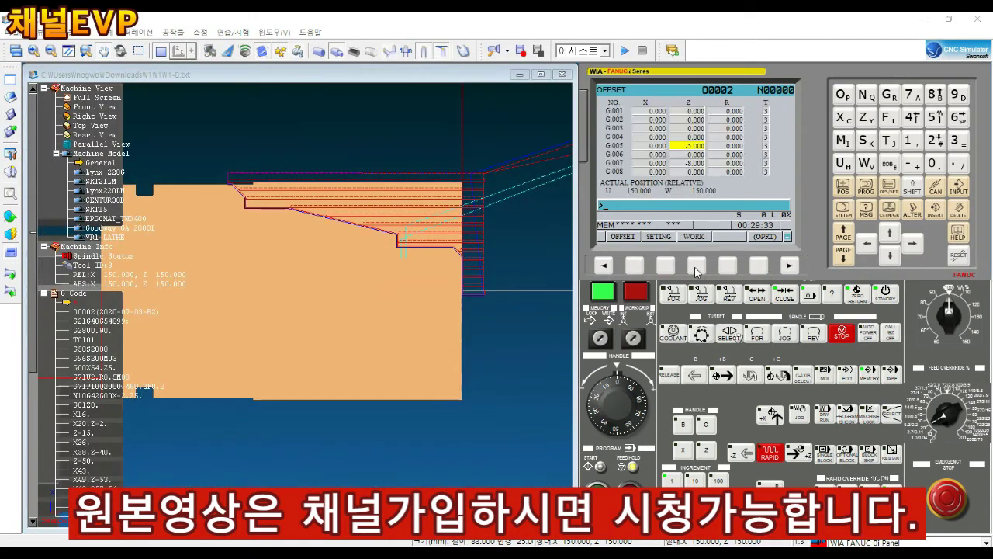
Set the G54 Z work offset to -489.
{"action": "left_click", "coordinate": [697, 267]}
{"action": "type", "text": "-489"}
{"action": "key", "text": "Return"}
{"action": "key", "text": "Up"}
{"action": "key", "text": "Up"}
{"action": "key", "text": "Down"}
Set EXT Z to -3 and replace Z-14.(W1.) with Z-15. in O0002.
{"action": "type", "text": "-3"}
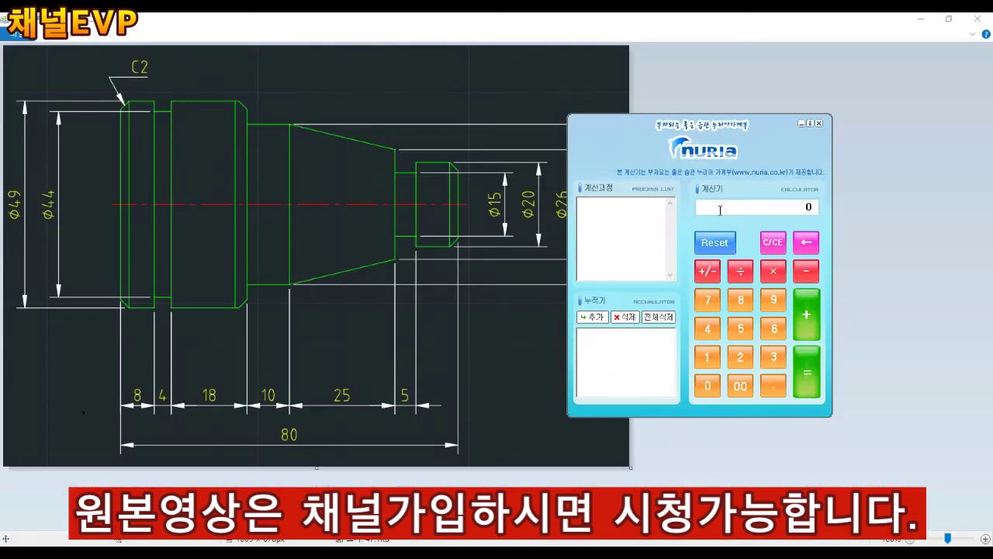
{"action": "type", "text": "4+18+"}
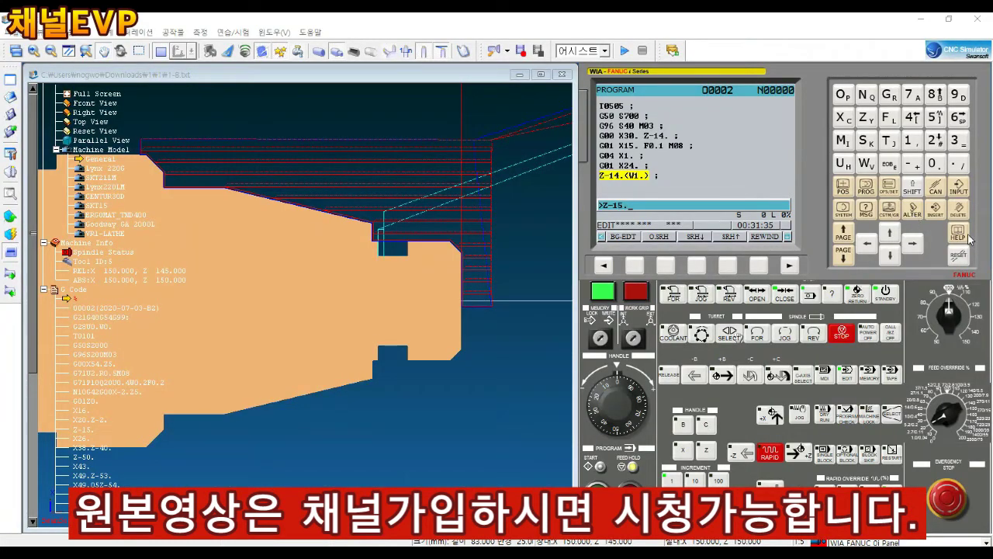
{"action": "left_click", "coordinate": [913, 211]}
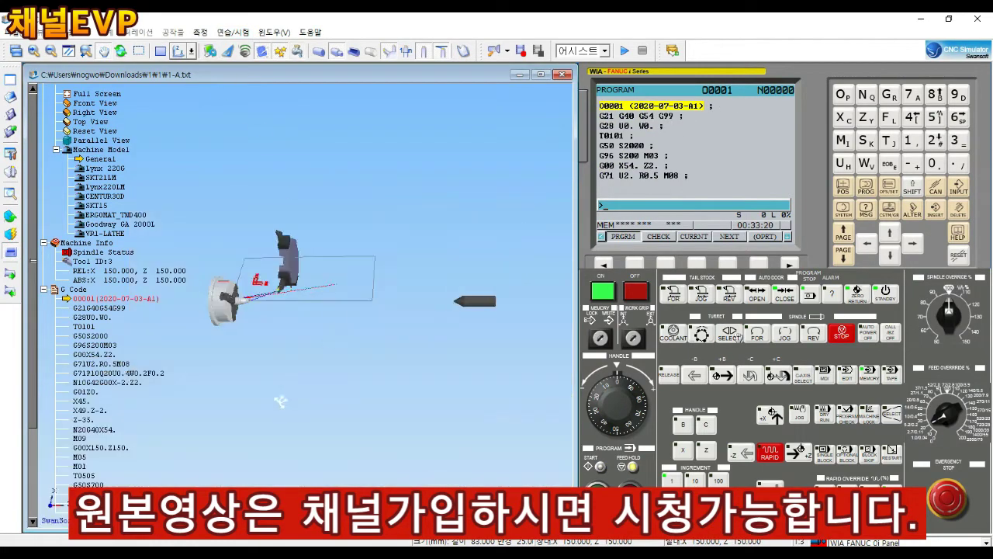
{"action": "left_click_drag", "start_coordinate": [281, 401], "coordinate": [294, 322]}
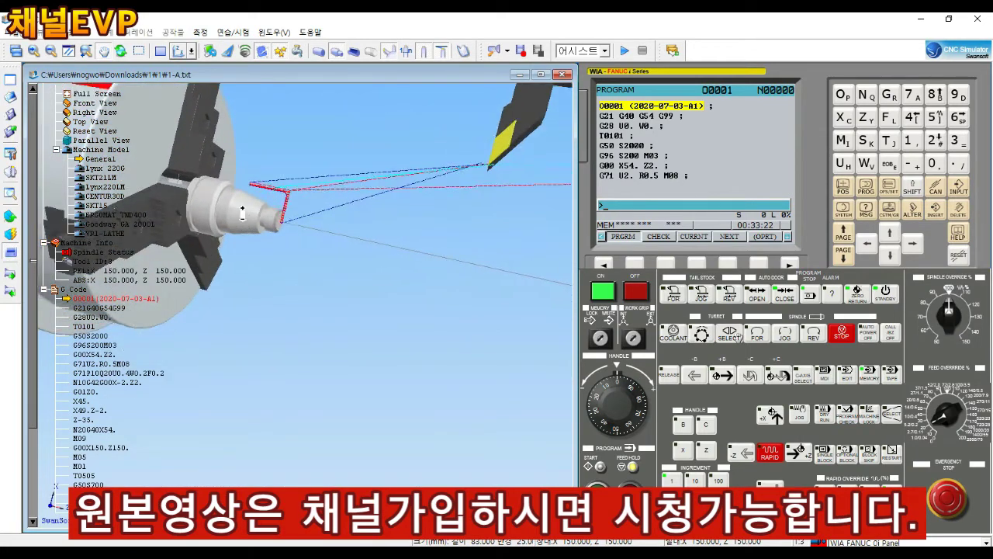
Mount fresh 50 × 83 mm stock through Workpiece Setup.
{"action": "right_click", "coordinate": [46, 213]}
{"action": "left_click", "coordinate": [54, 225]}
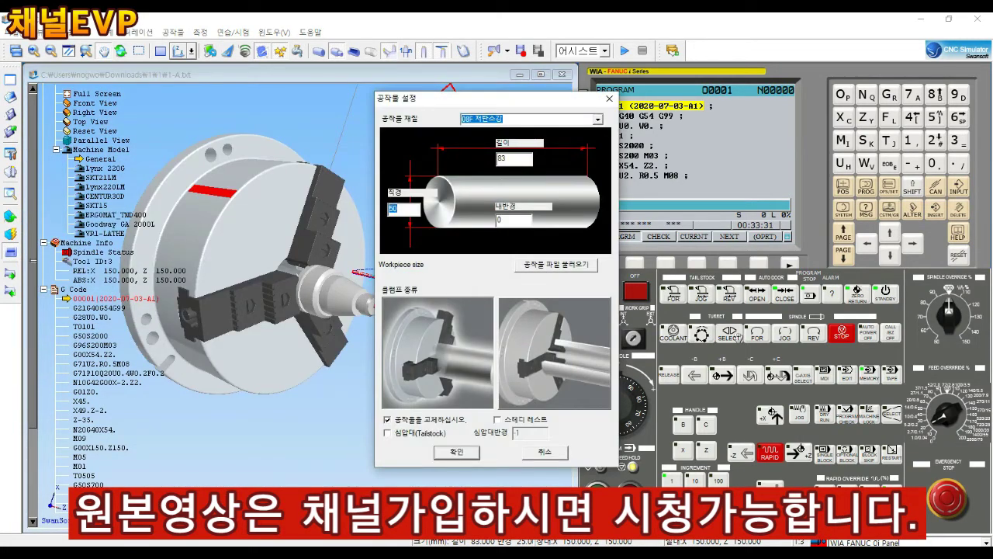
{"action": "left_click", "coordinate": [457, 453]}
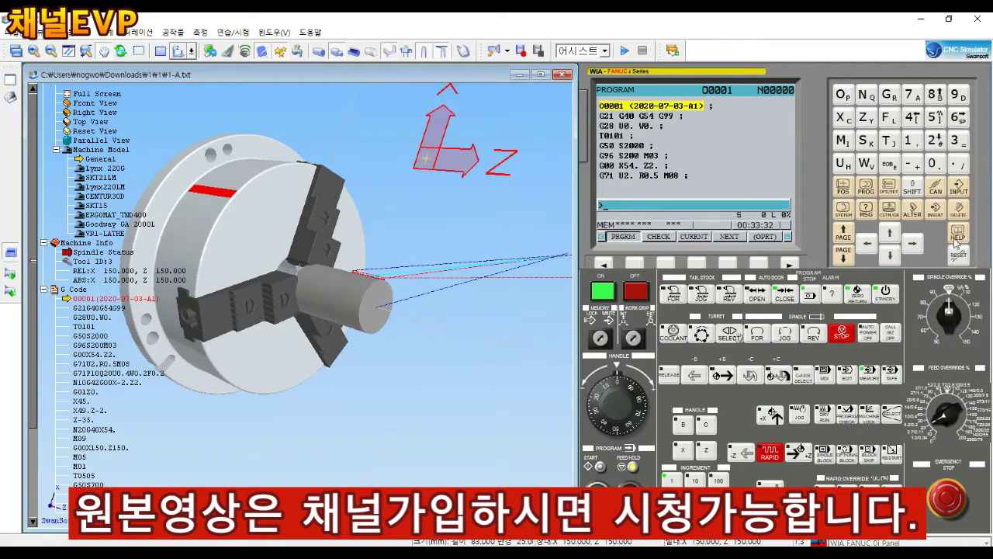
Reset the EXT Z shift to 0 and run program O0001.
{"action": "left_click", "coordinate": [890, 189]}
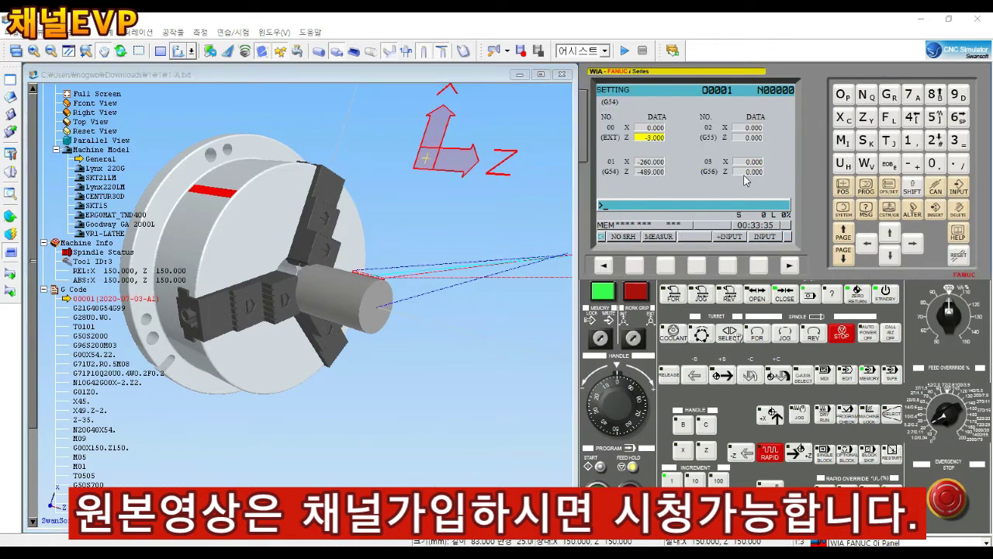
{"action": "type", "text": "0."}
{"action": "left_click", "coordinate": [953, 191]}
{"action": "left_click", "coordinate": [867, 187]}
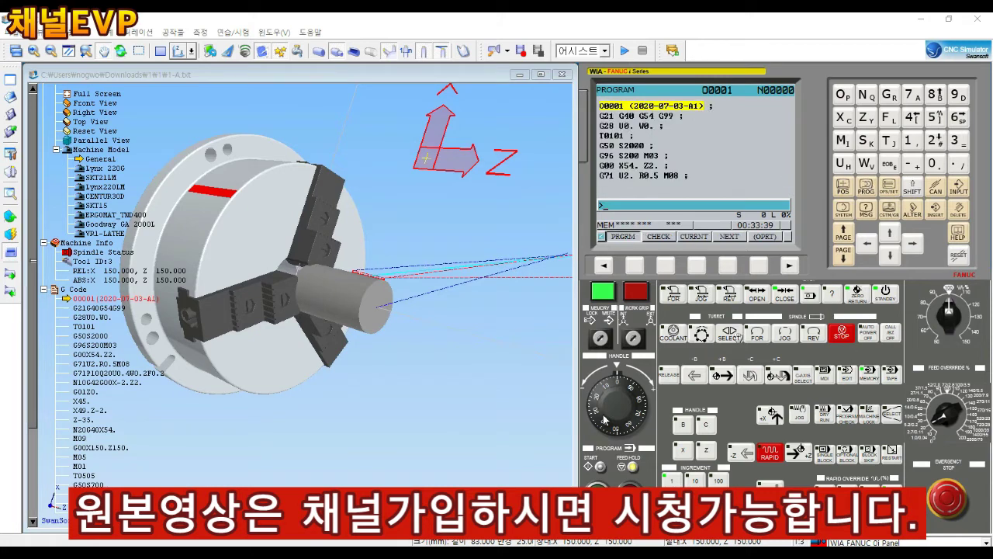
{"action": "left_click", "coordinate": [866, 378]}
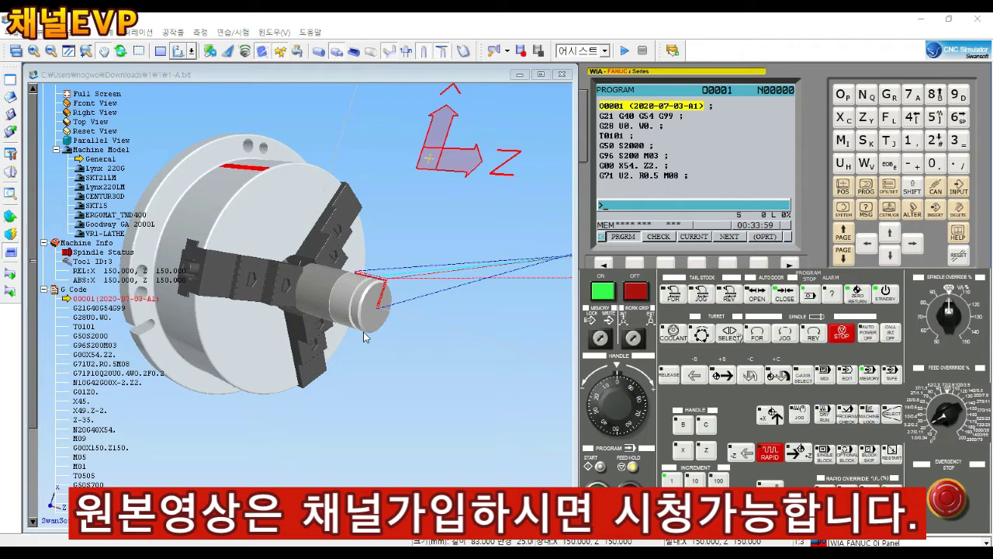
{"action": "left_click", "coordinate": [11, 217]}
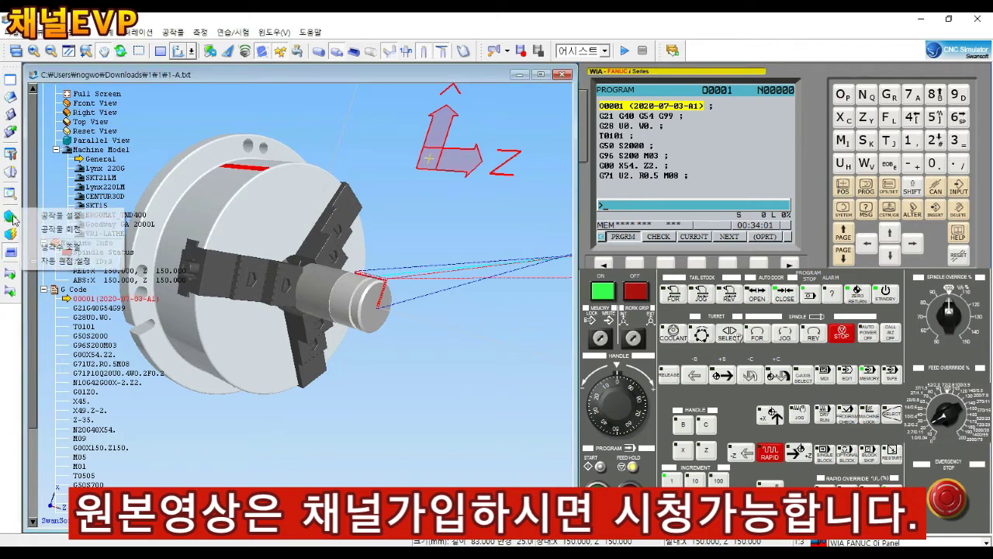
Turn the workpiece around in the chuck and open program O0002 in EDIT mode.
{"action": "left_click", "coordinate": [60, 229]}
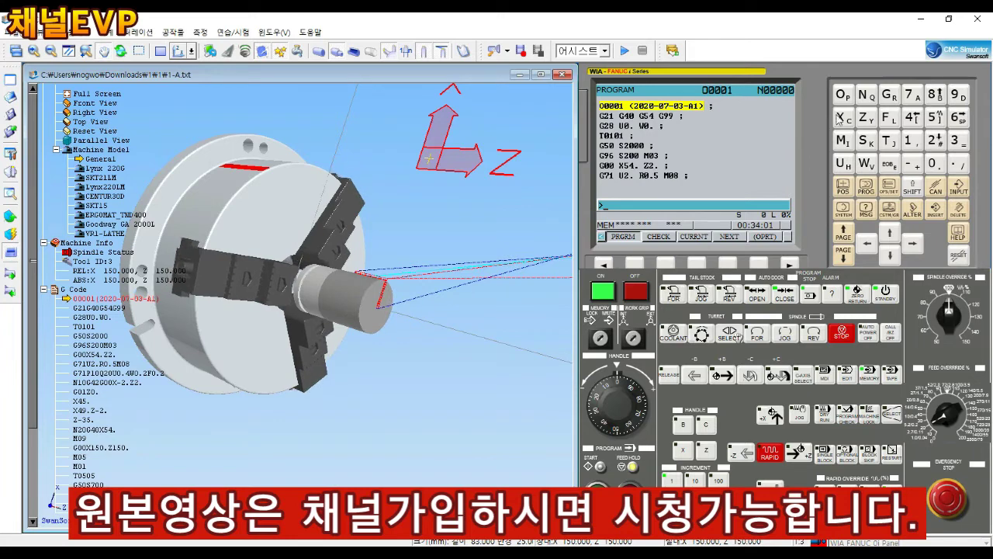
{"action": "left_click", "coordinate": [847, 374]}
{"action": "left_click", "coordinate": [842, 95]}
{"action": "left_click", "coordinate": [936, 146]}
{"action": "left_click", "coordinate": [892, 253]}
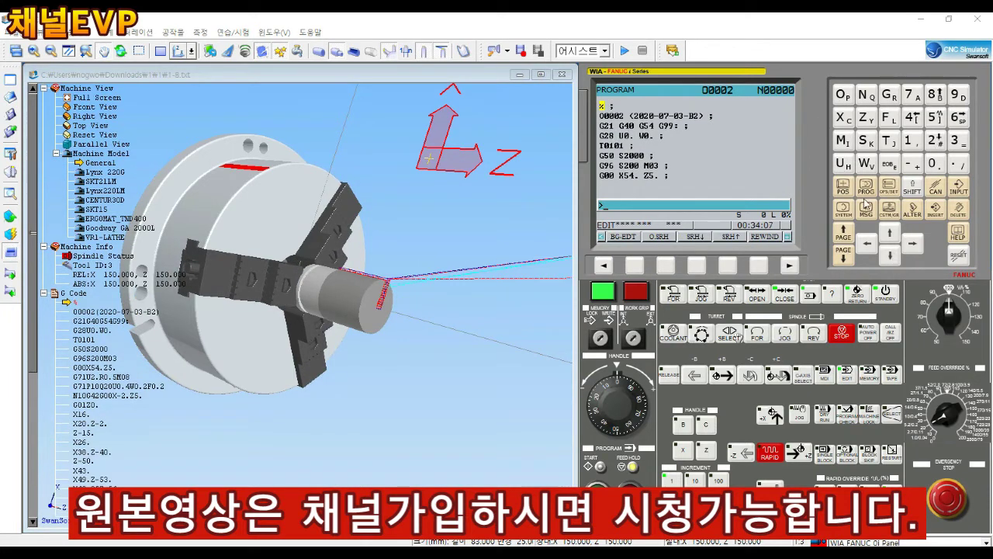
Set the EXT Z shift to -3. and start O0002 in MEM mode.
{"action": "left_click", "coordinate": [891, 186]}
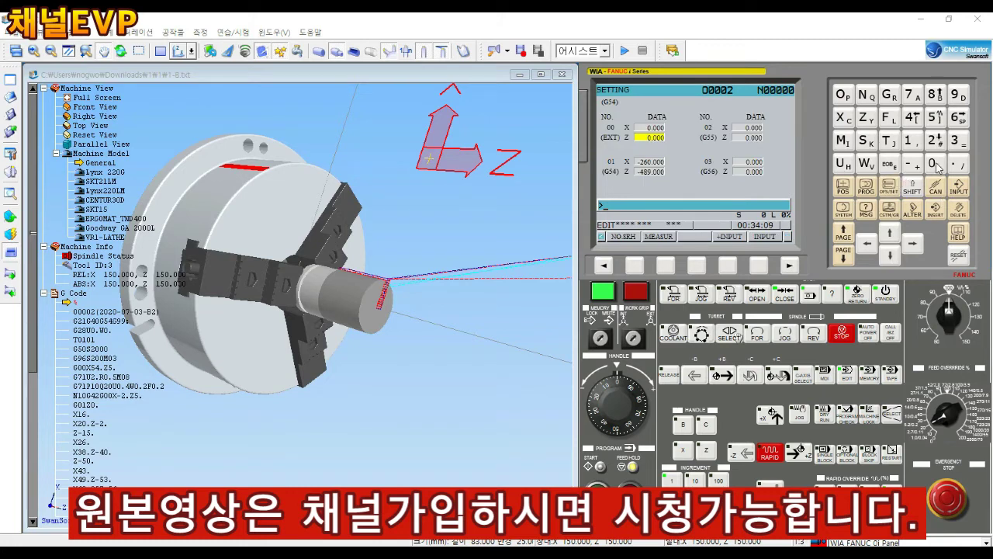
{"action": "left_click", "coordinate": [912, 164]}
{"action": "left_click", "coordinate": [960, 141]}
{"action": "left_click", "coordinate": [961, 164]}
{"action": "left_click", "coordinate": [959, 189]}
{"action": "left_click", "coordinate": [871, 380]}
{"action": "left_click", "coordinate": [868, 188]}
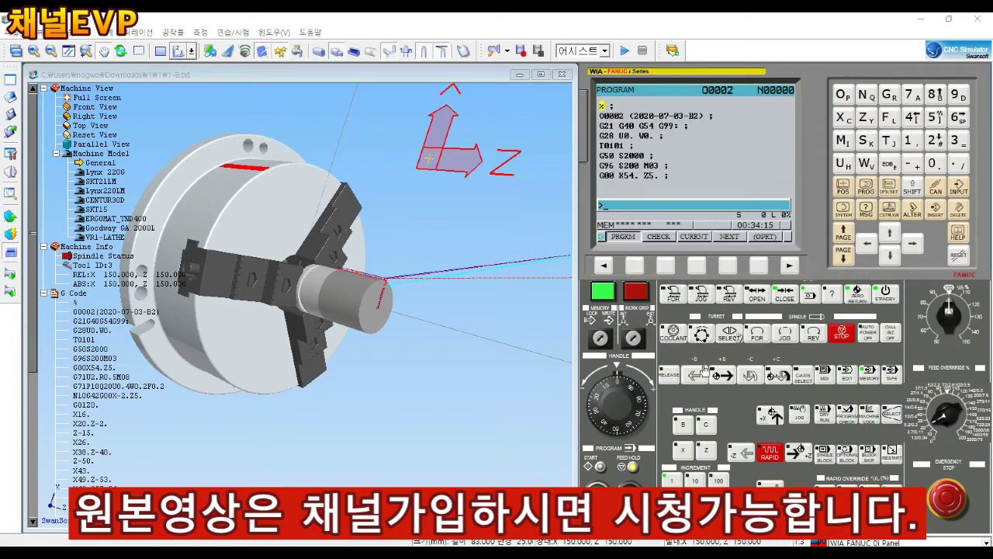
{"action": "left_click", "coordinate": [589, 466]}
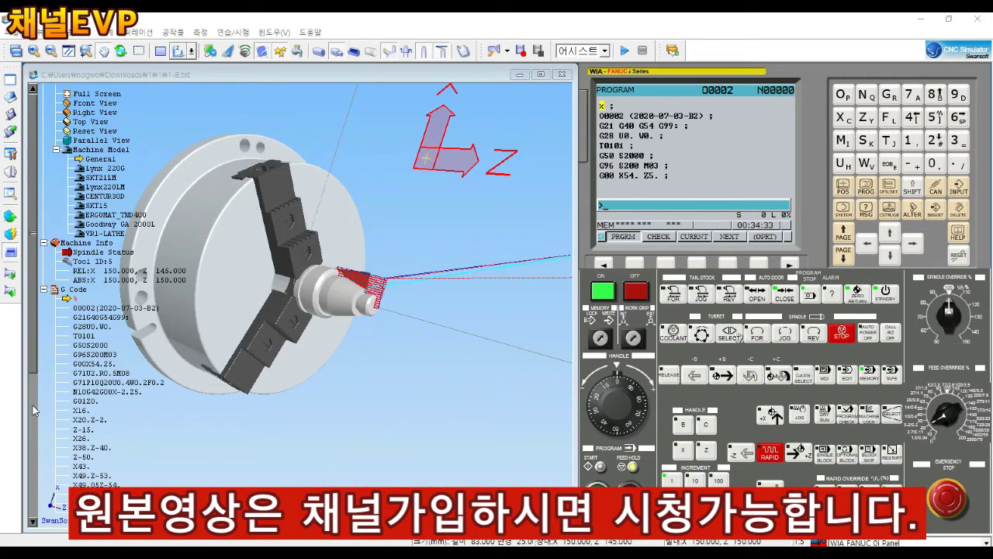
Zoom the 3D view to inspect the tapered B-side cut.
{"action": "scroll", "coordinate": [335, 340], "scroll_direction": "up", "scroll_amount": 3}
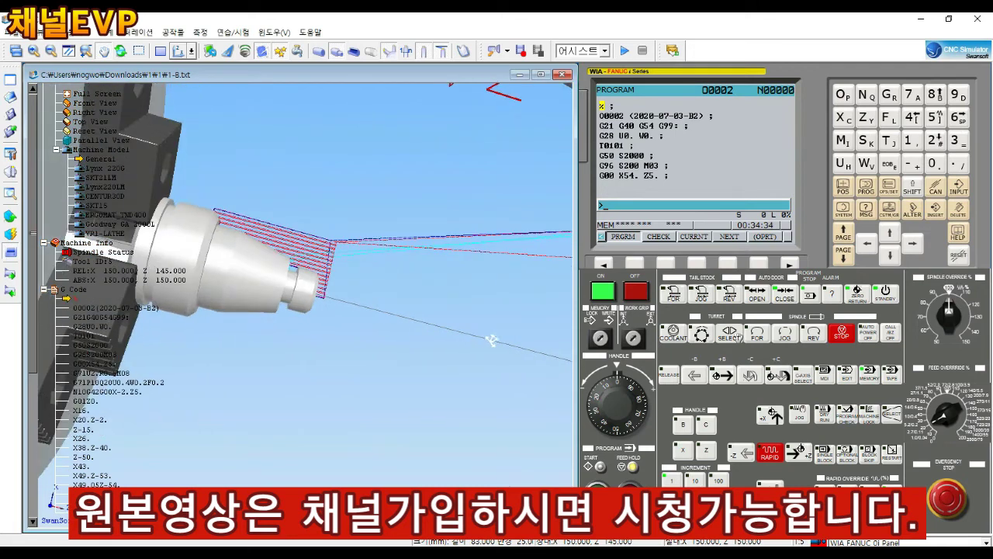